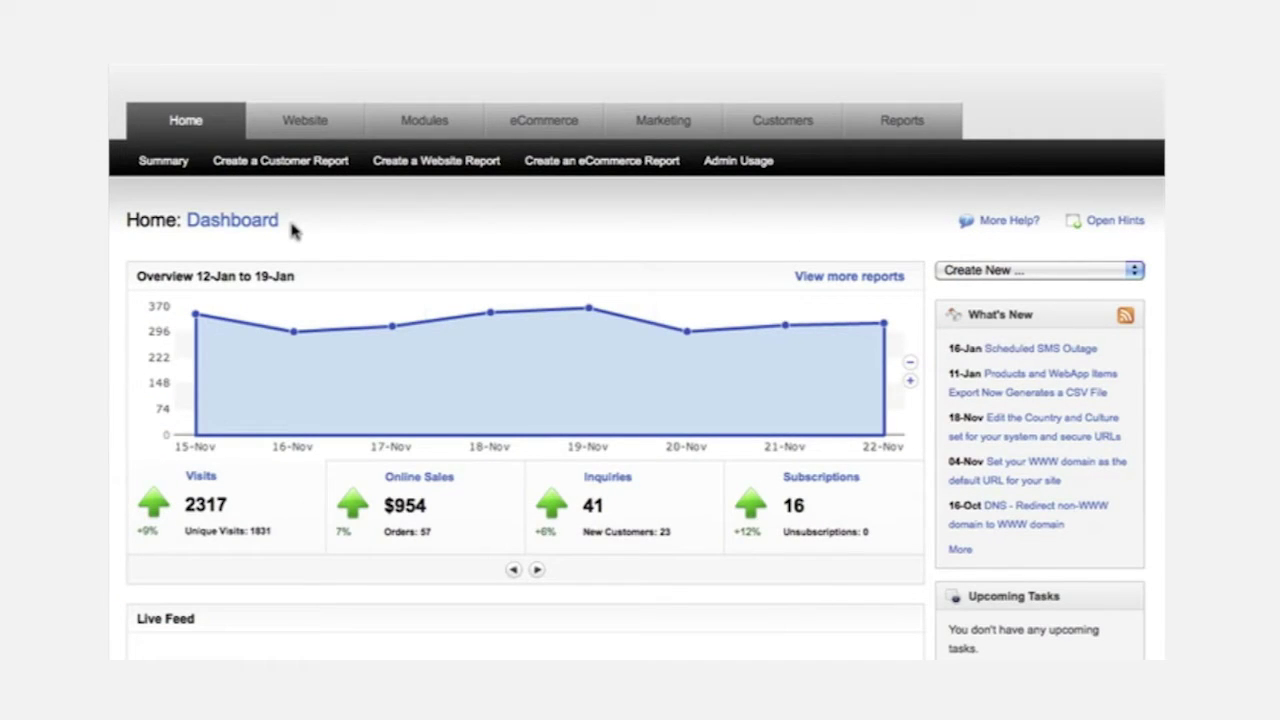
click(353, 511)
click(600, 514)
click(829, 517)
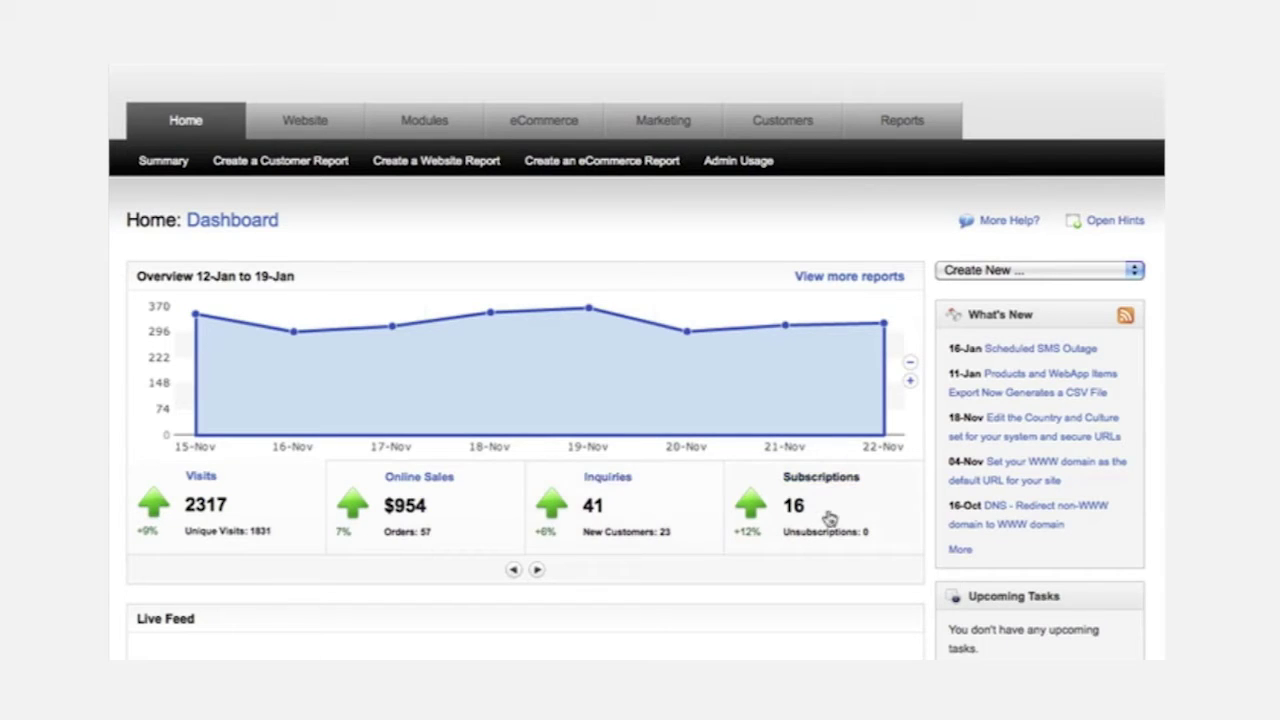
scroll(842, 510, down, 4)
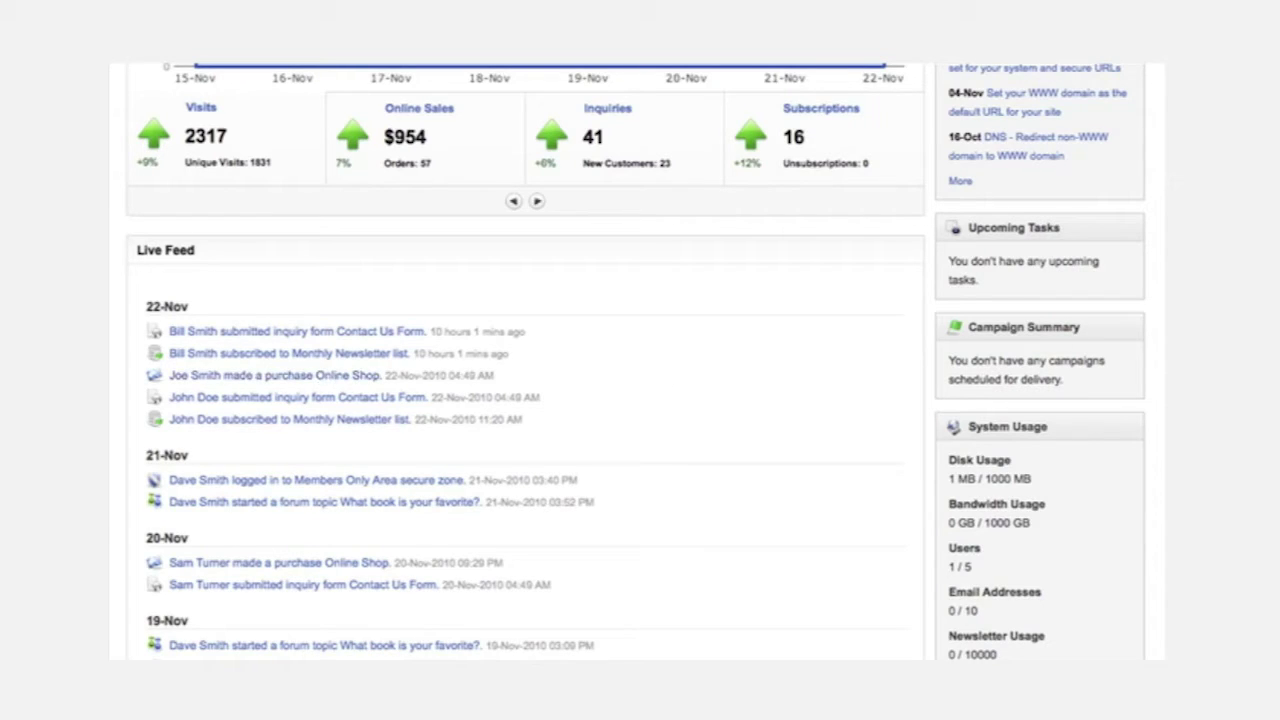
scroll(636, 360, up, 4)
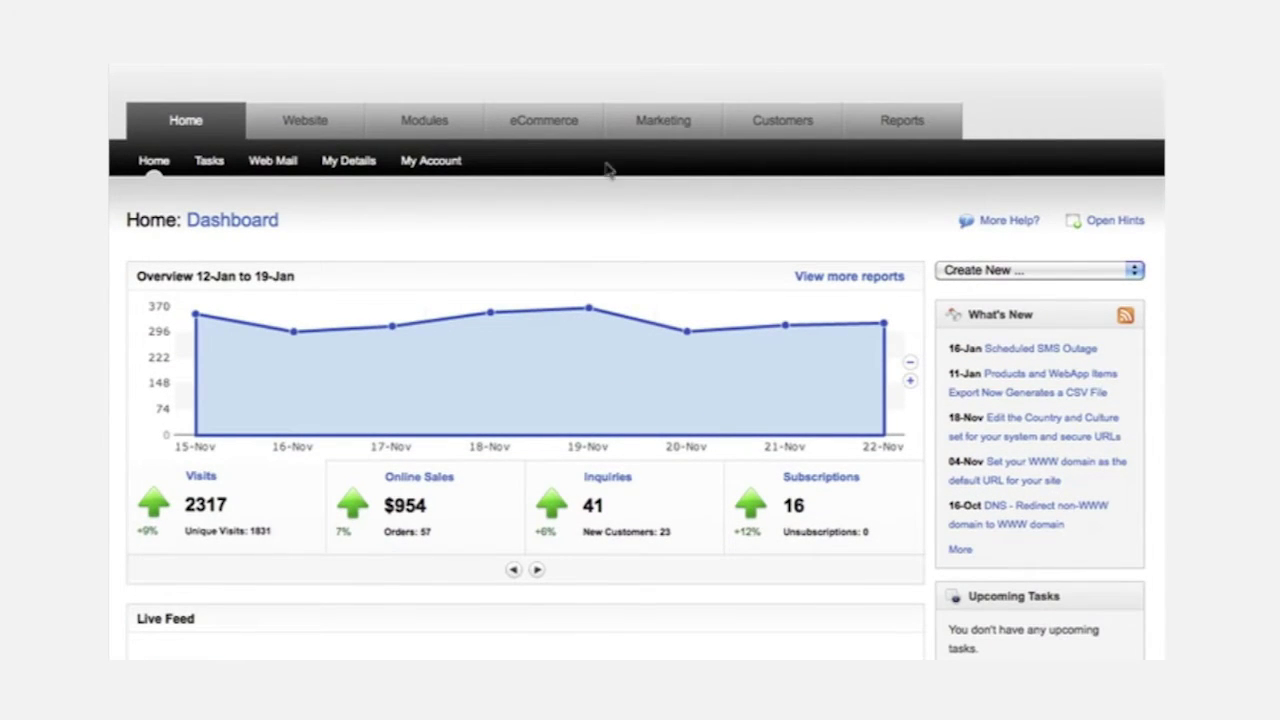
mouse_move(320, 133)
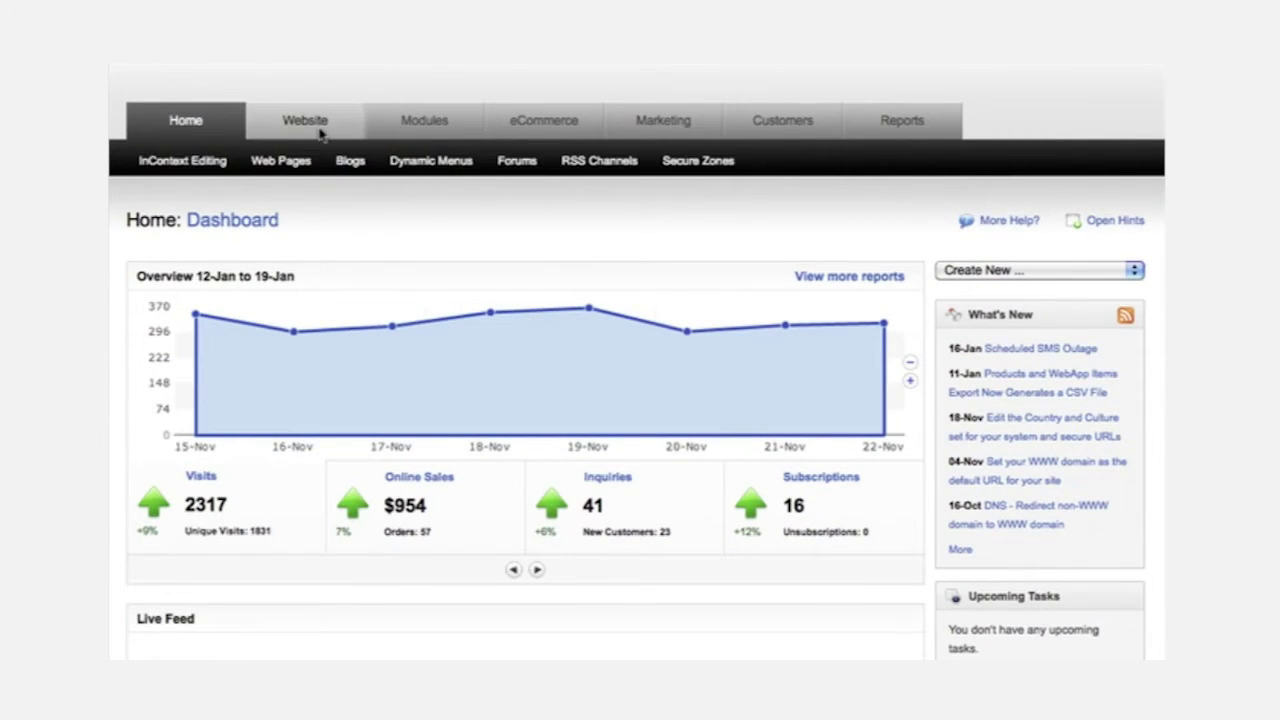
Add the line 'We love books as much as you do!' above the home page welcome text and publish it.
click(175, 163)
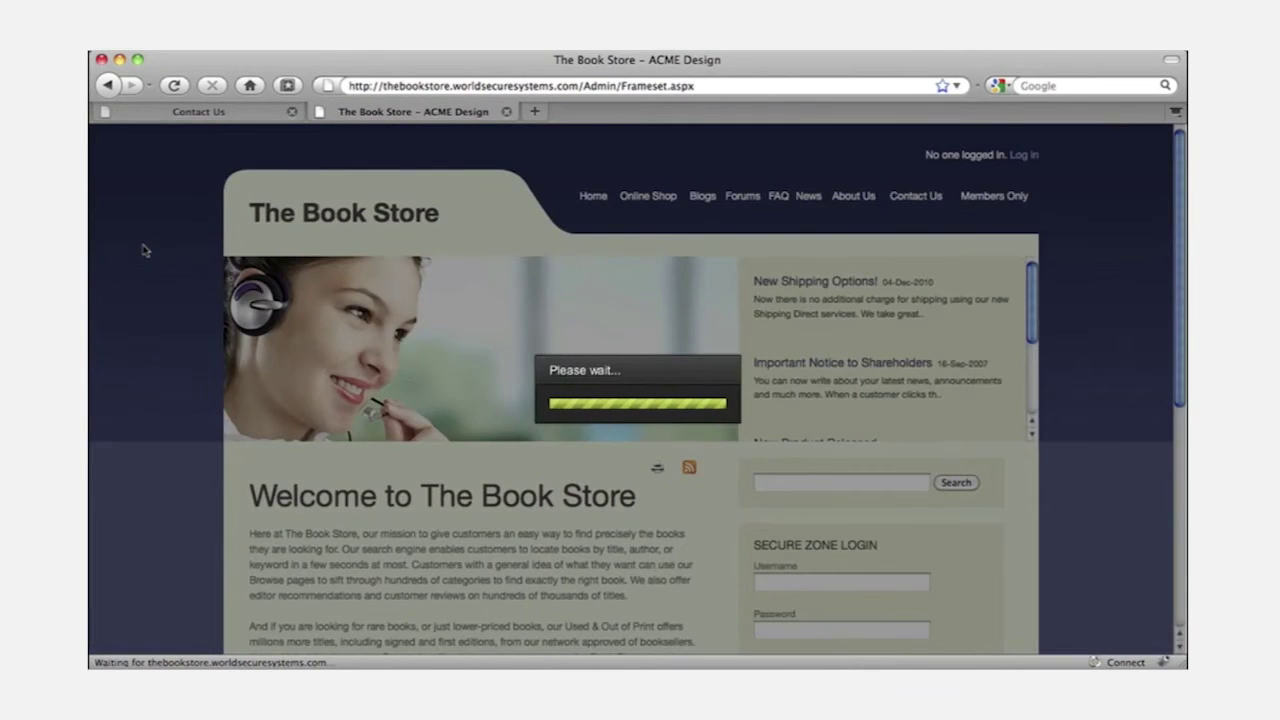
scroll(147, 250, down, 5)
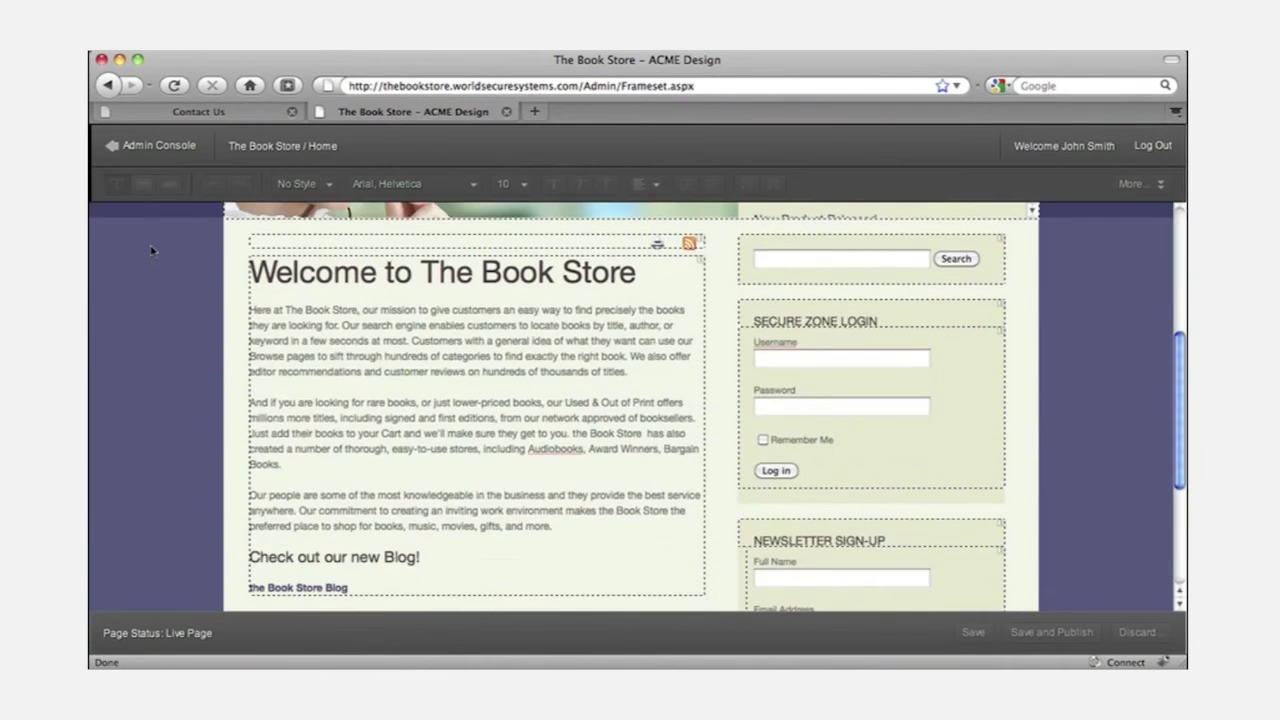
click(250, 310)
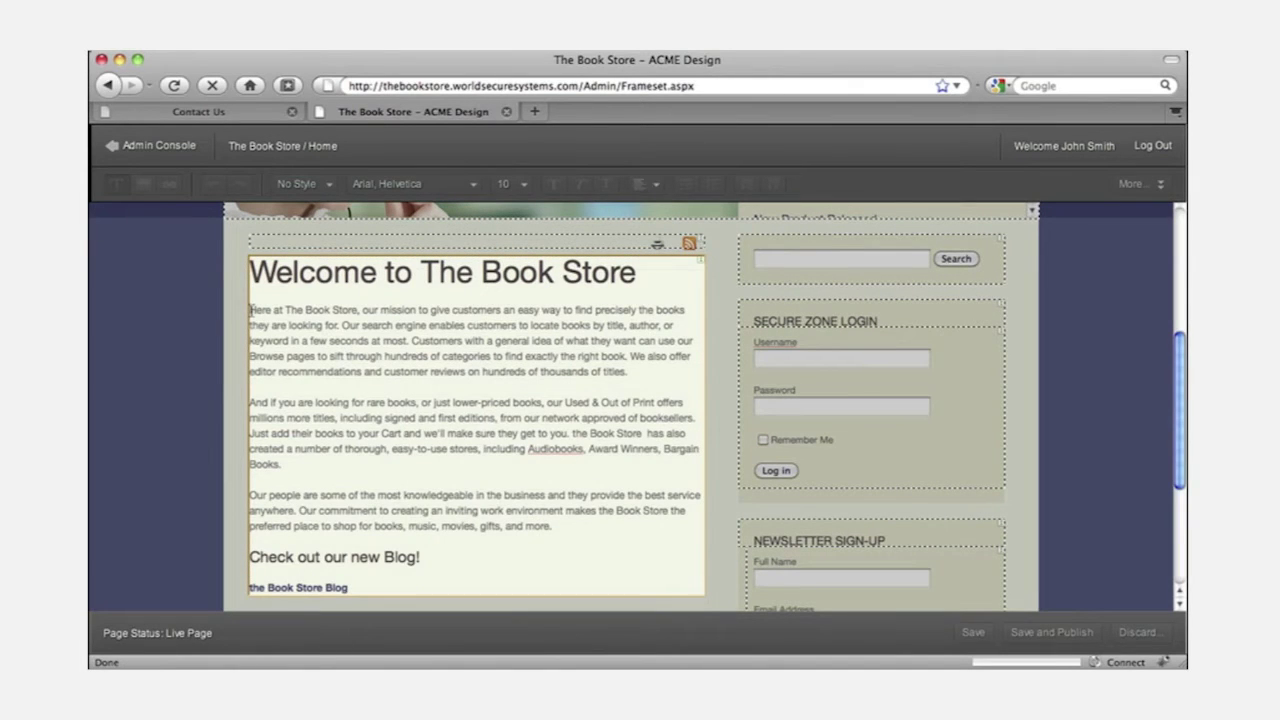
key(Return)
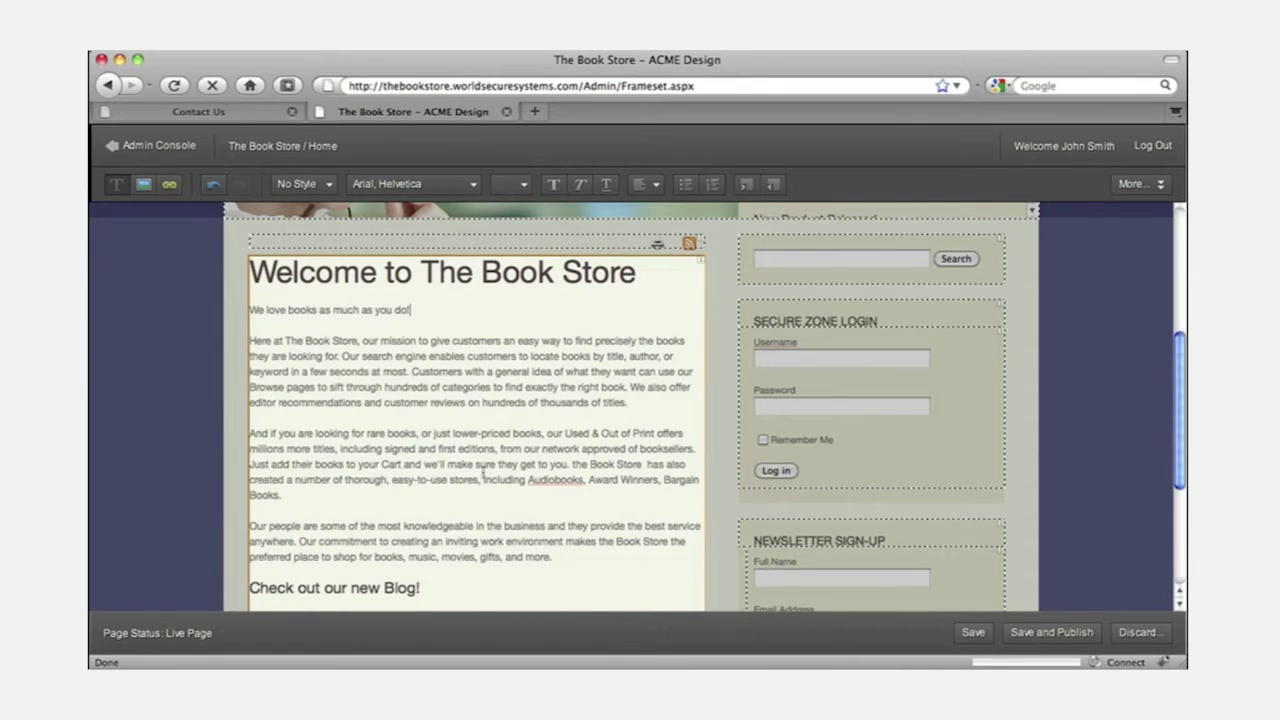
click(1032, 638)
click(601, 425)
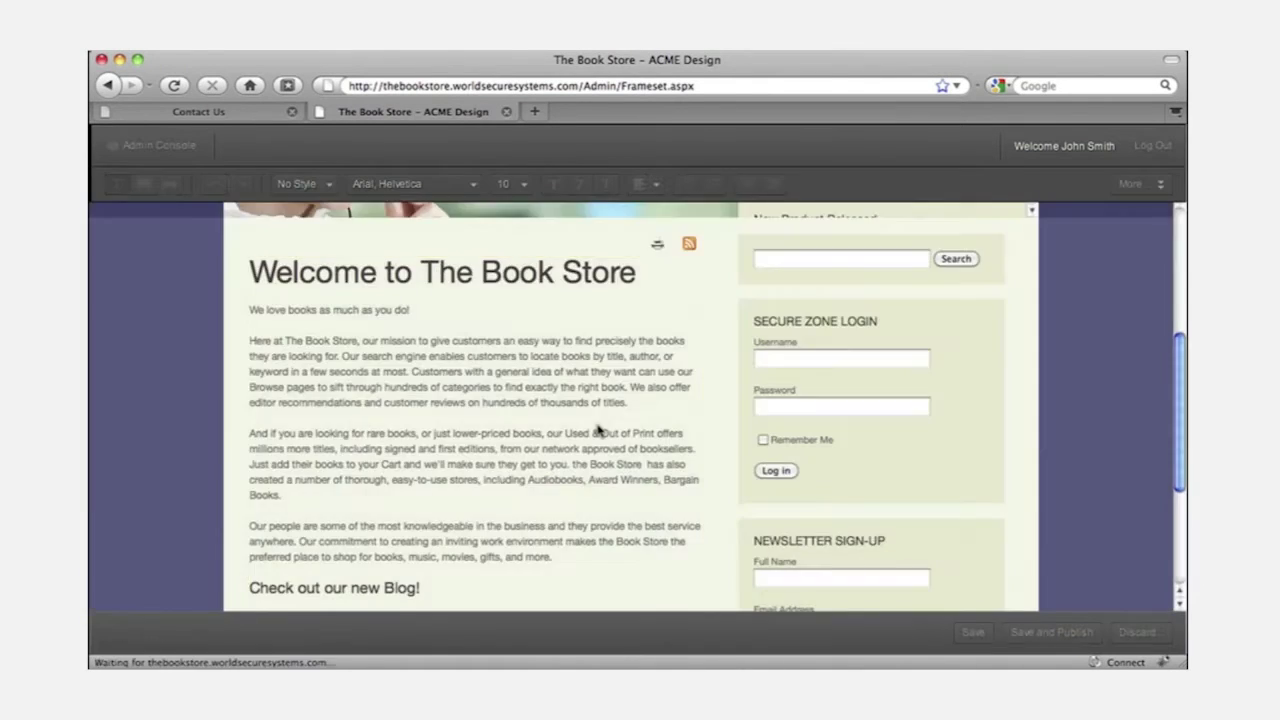
Check the change on the live Home page, then open About Us in the in-context editor.
click(214, 114)
click(593, 197)
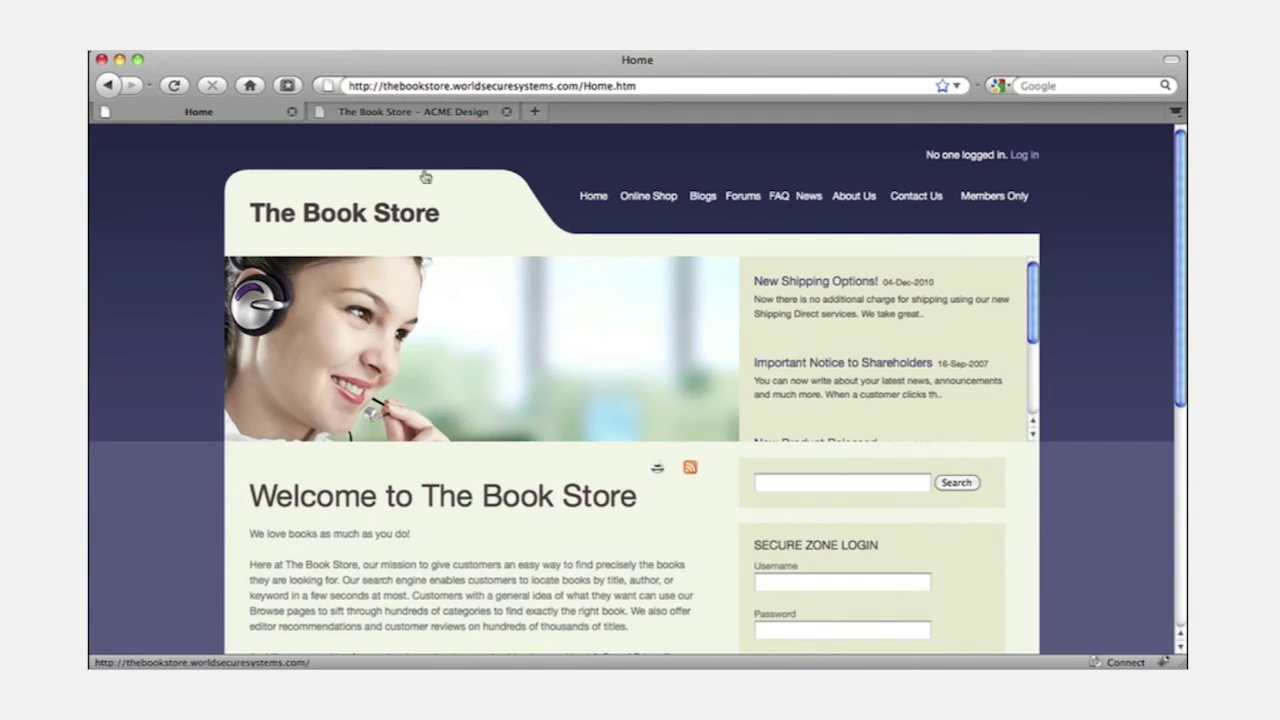
click(420, 112)
mouse_move(821, 292)
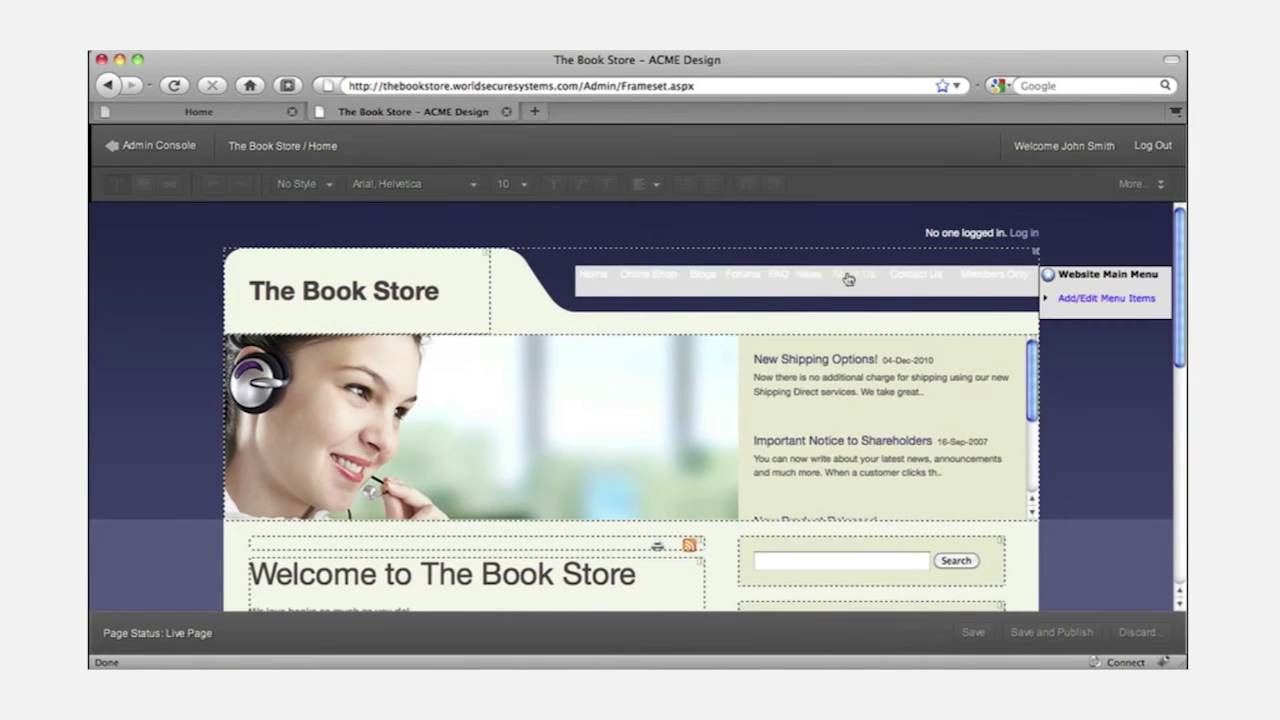
click(848, 278)
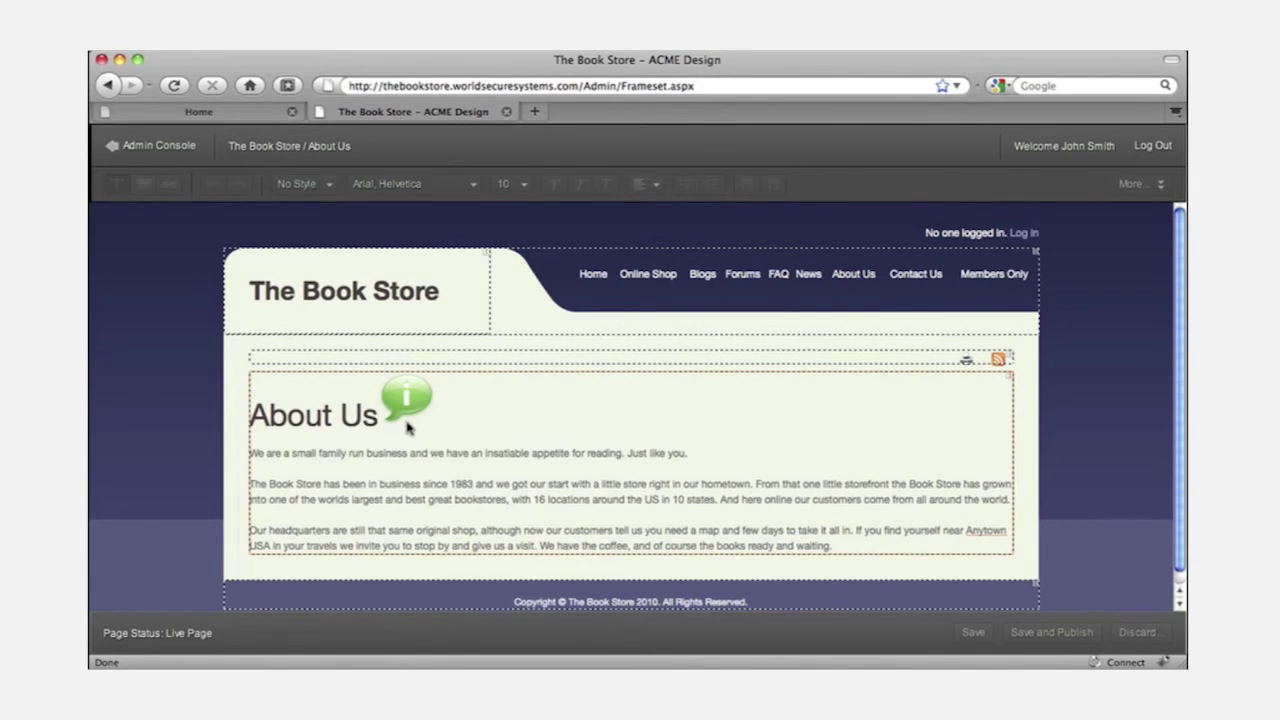
click(154, 148)
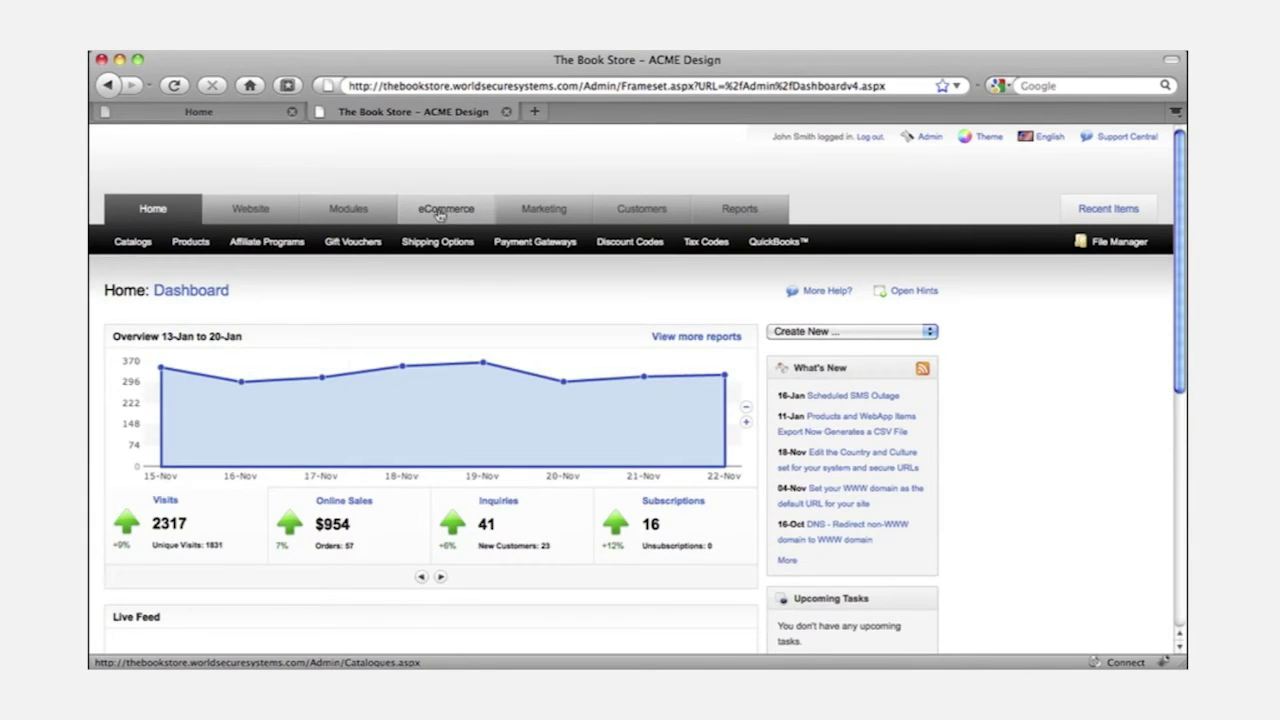
Give A Breath of Snow and Ashes a US sell price of 10.95 and save the price.
click(188, 244)
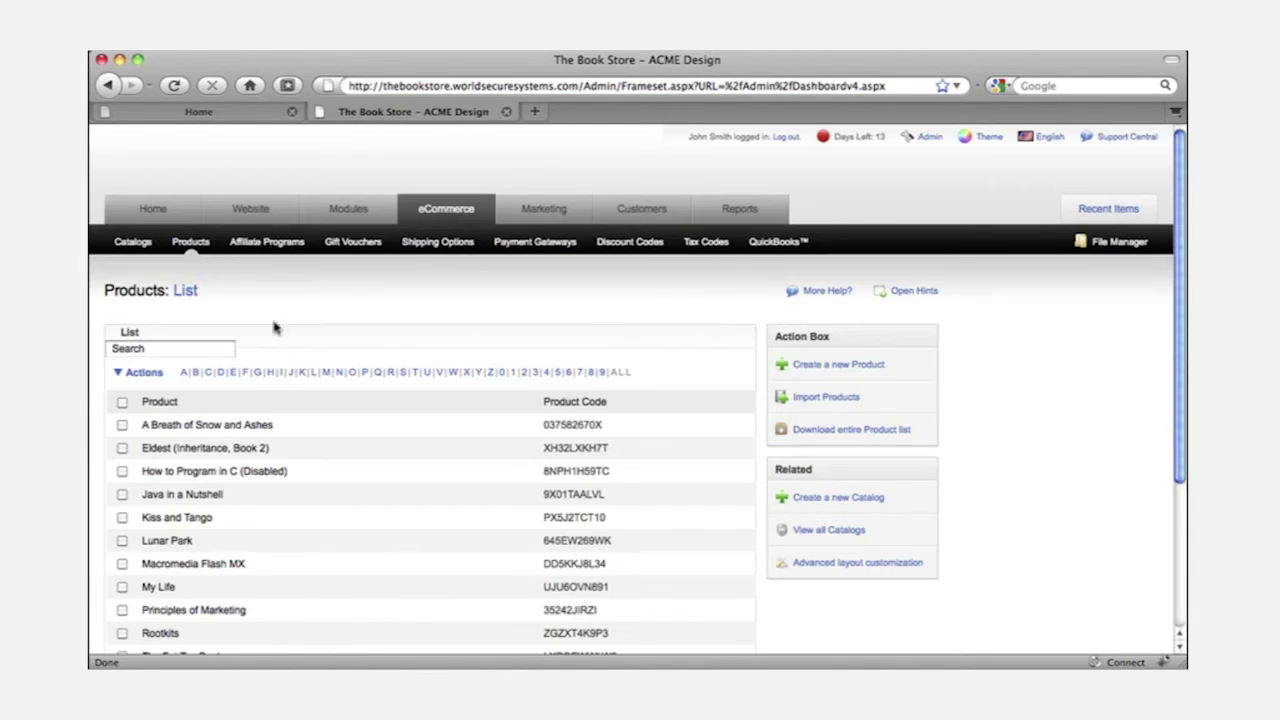
click(210, 426)
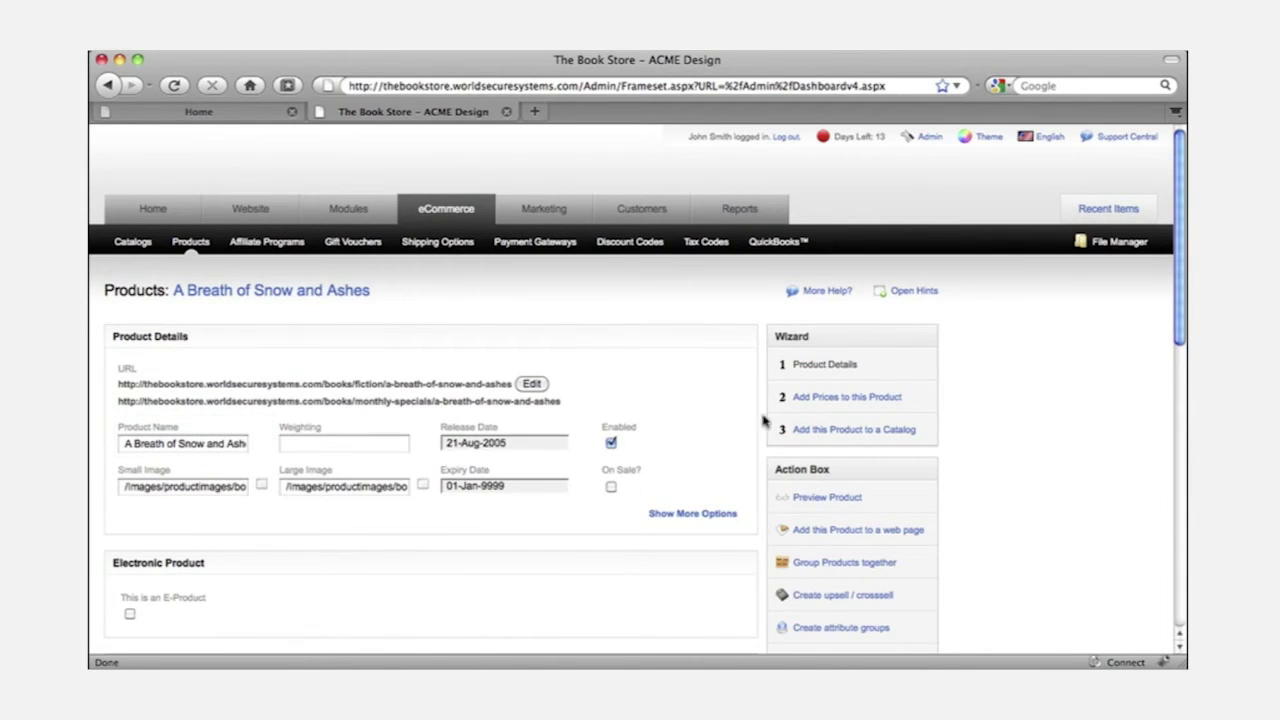
click(850, 397)
click(479, 522)
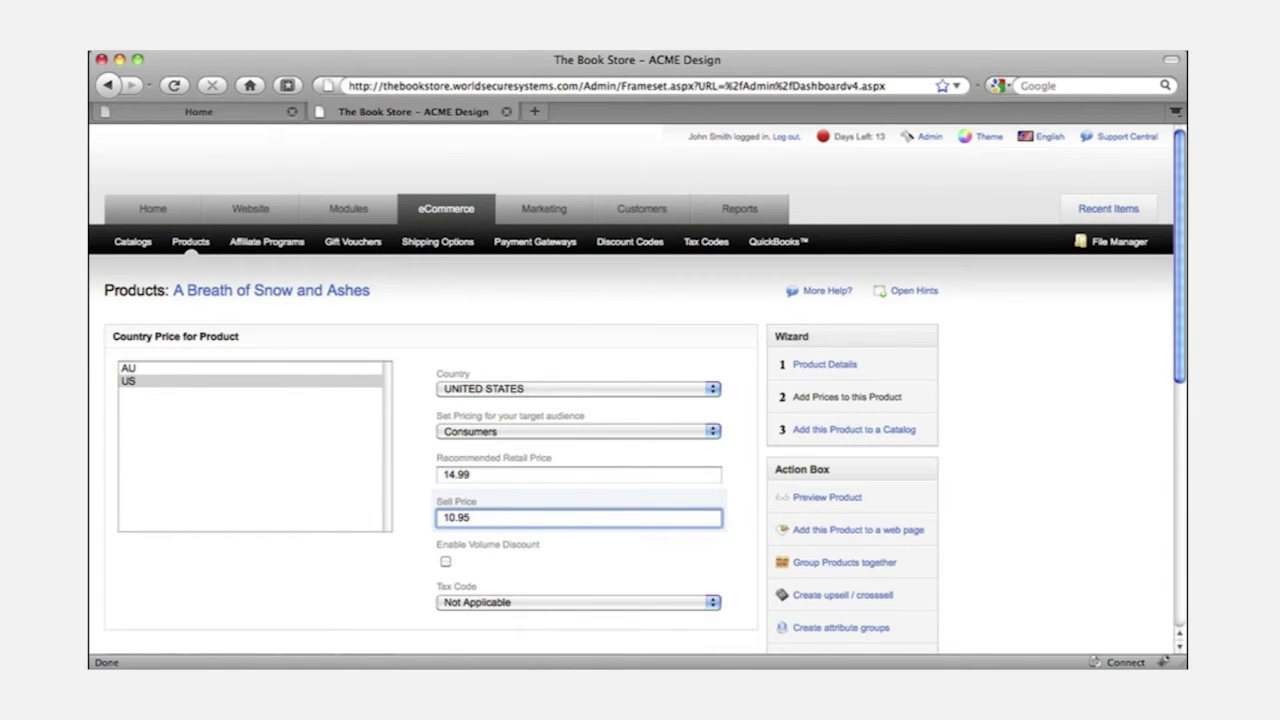
scroll(432, 512, down, 3)
click(155, 527)
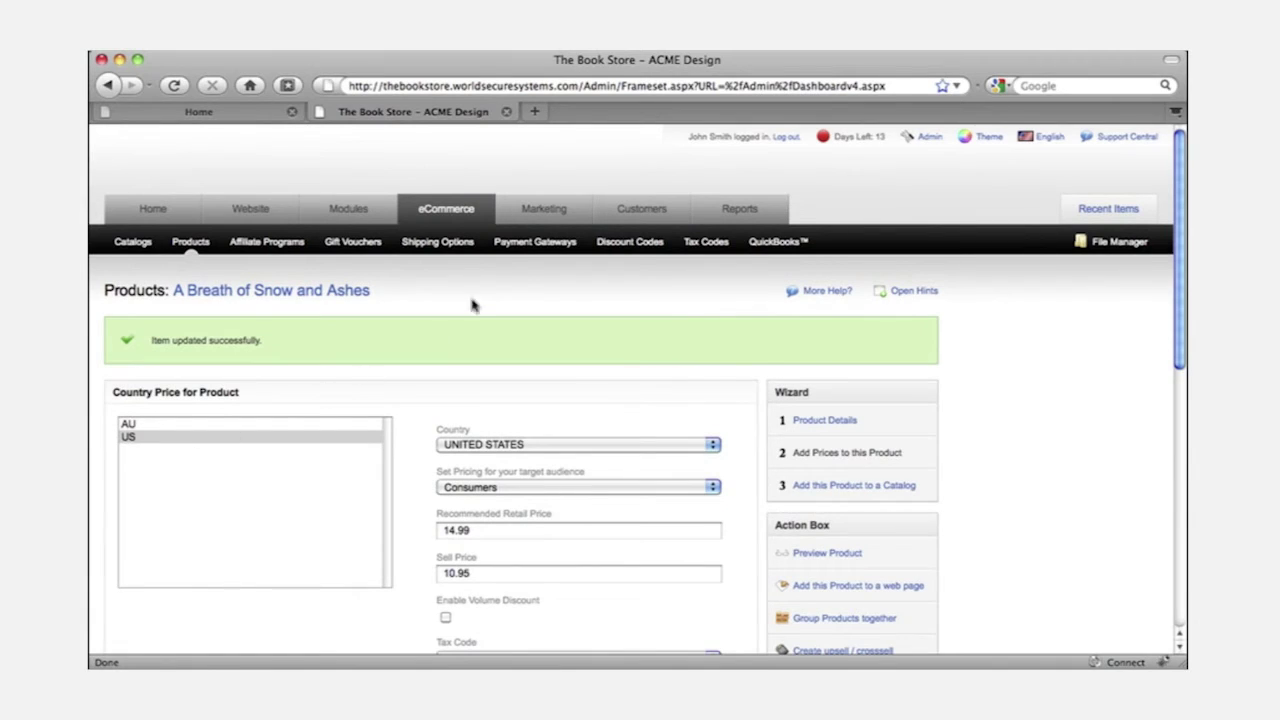
mouse_move(535, 212)
click(535, 211)
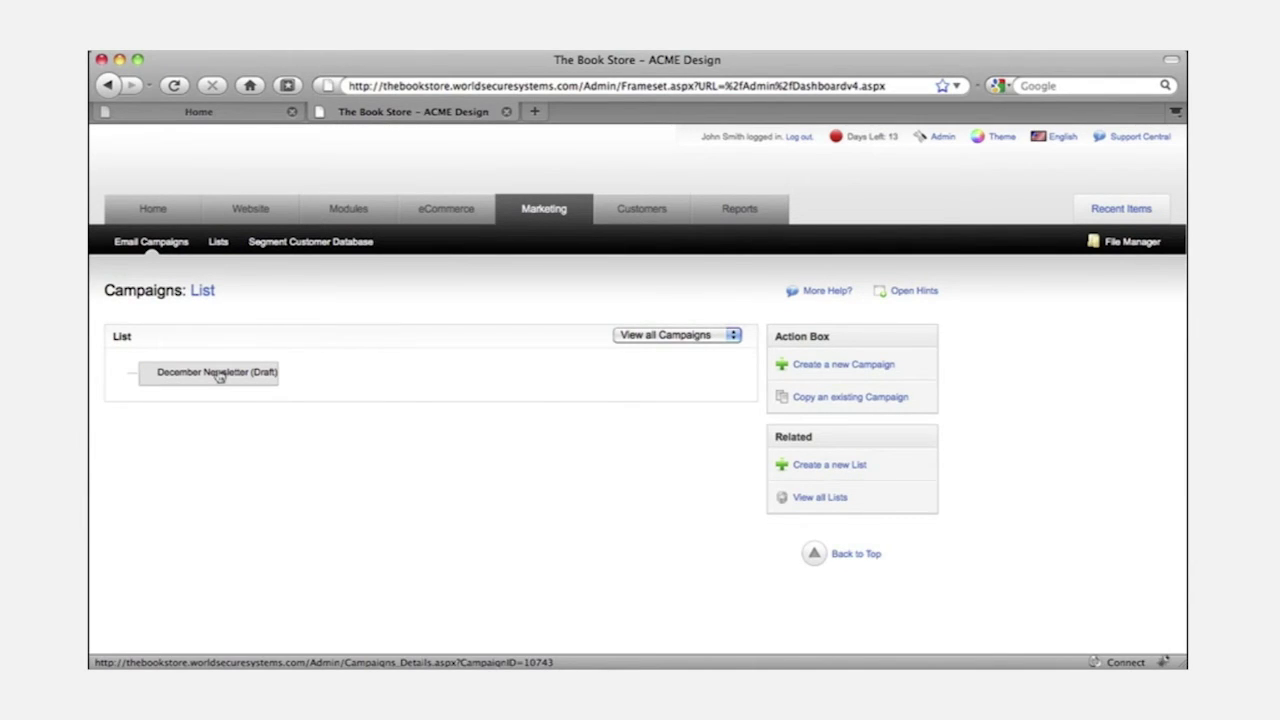
From the Home dashboard's Live Feed, open the CRM summary of the latest inquiry's customer.
mouse_move(163, 214)
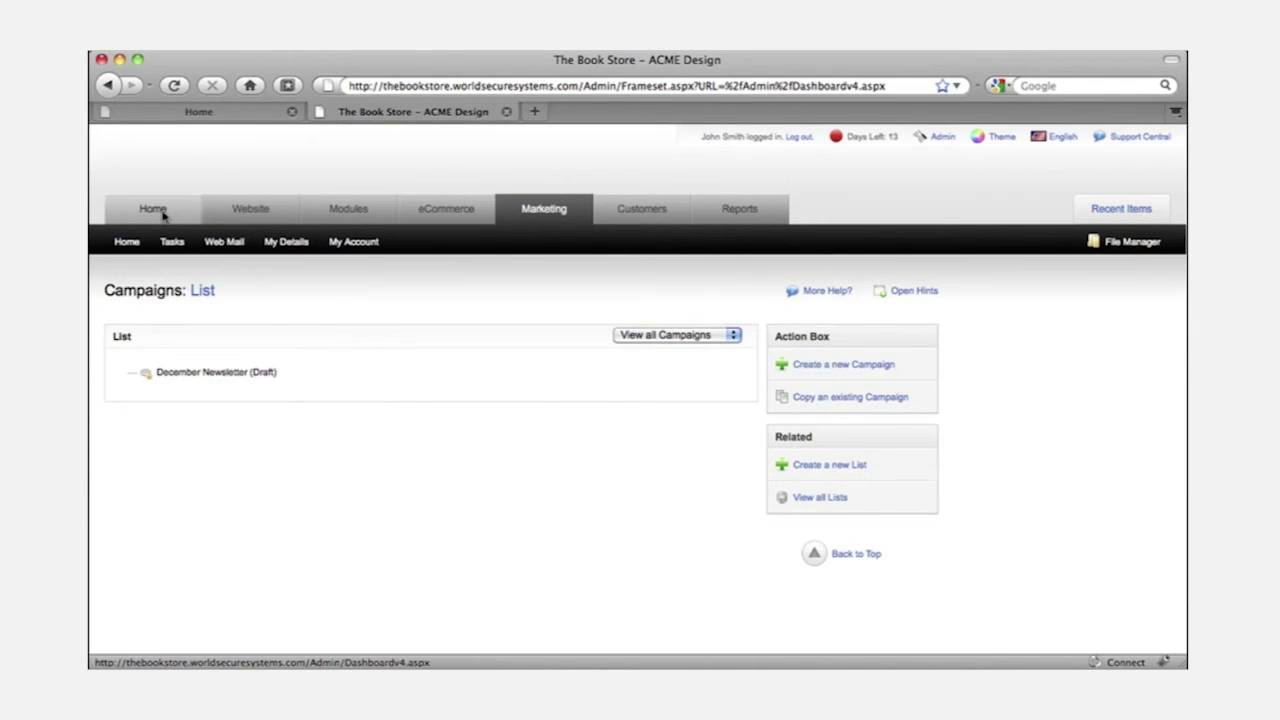
click(160, 214)
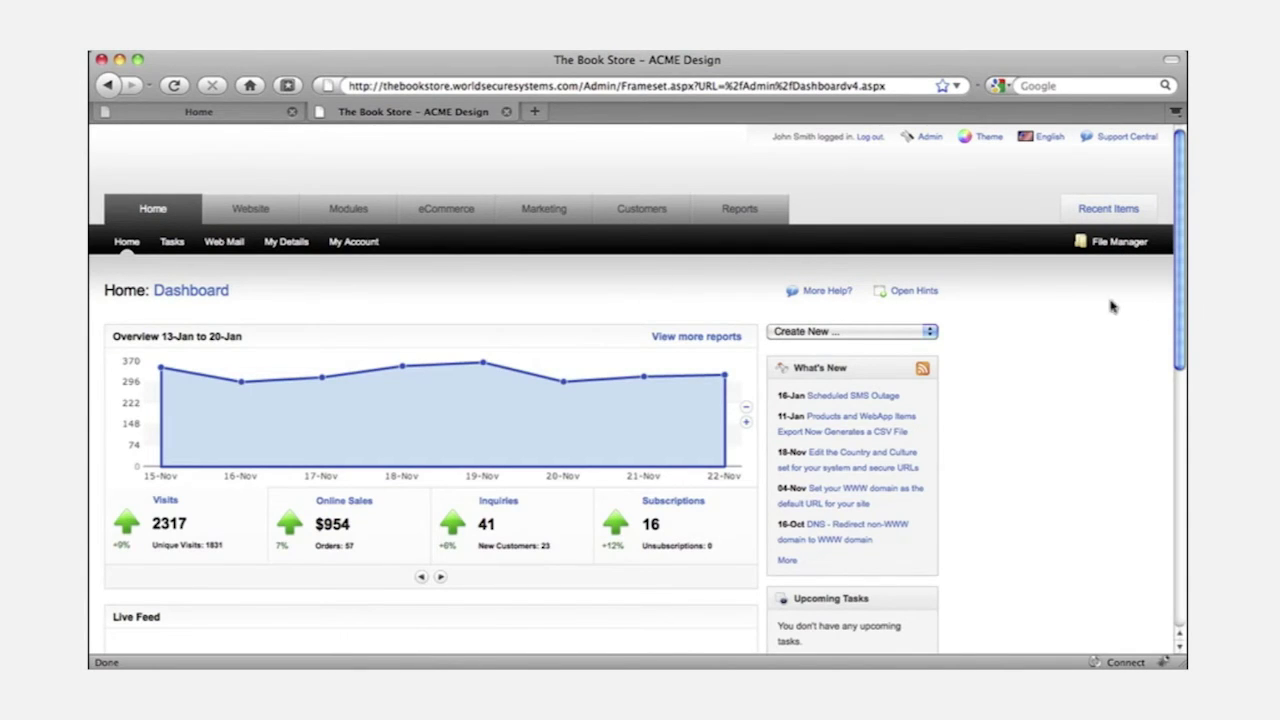
drag(1182, 312, 1172, 500)
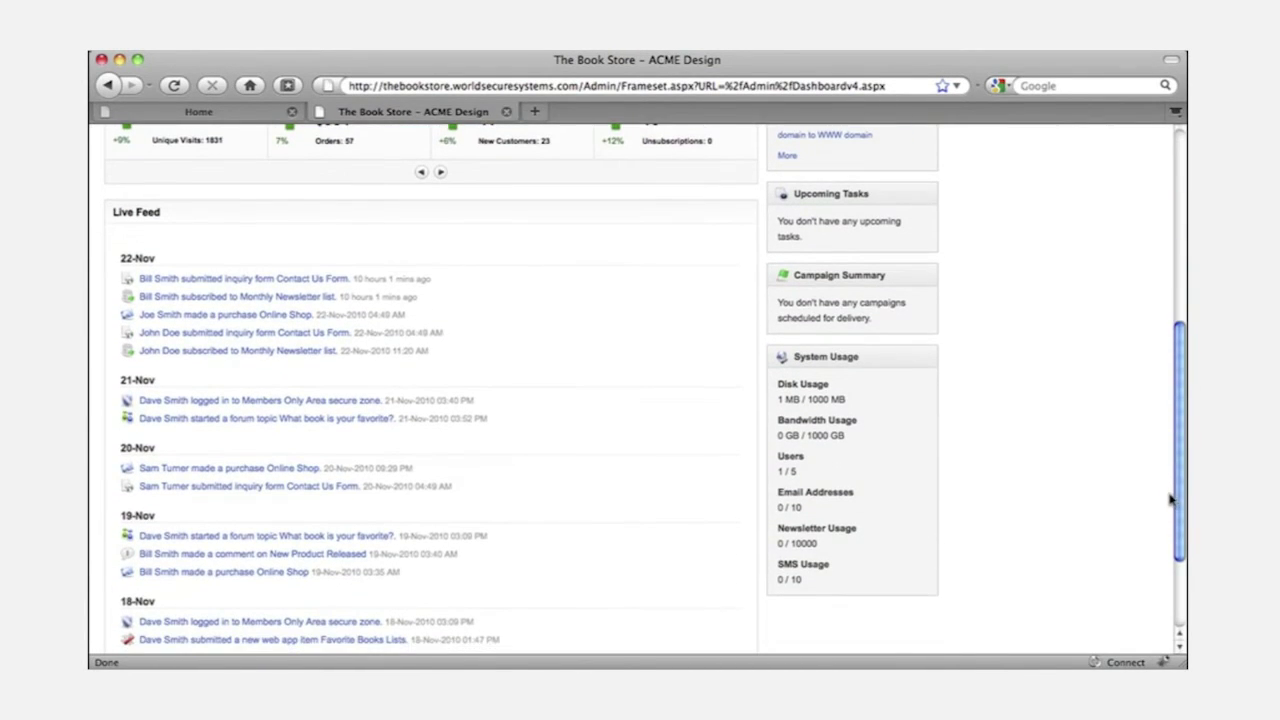
click(235, 283)
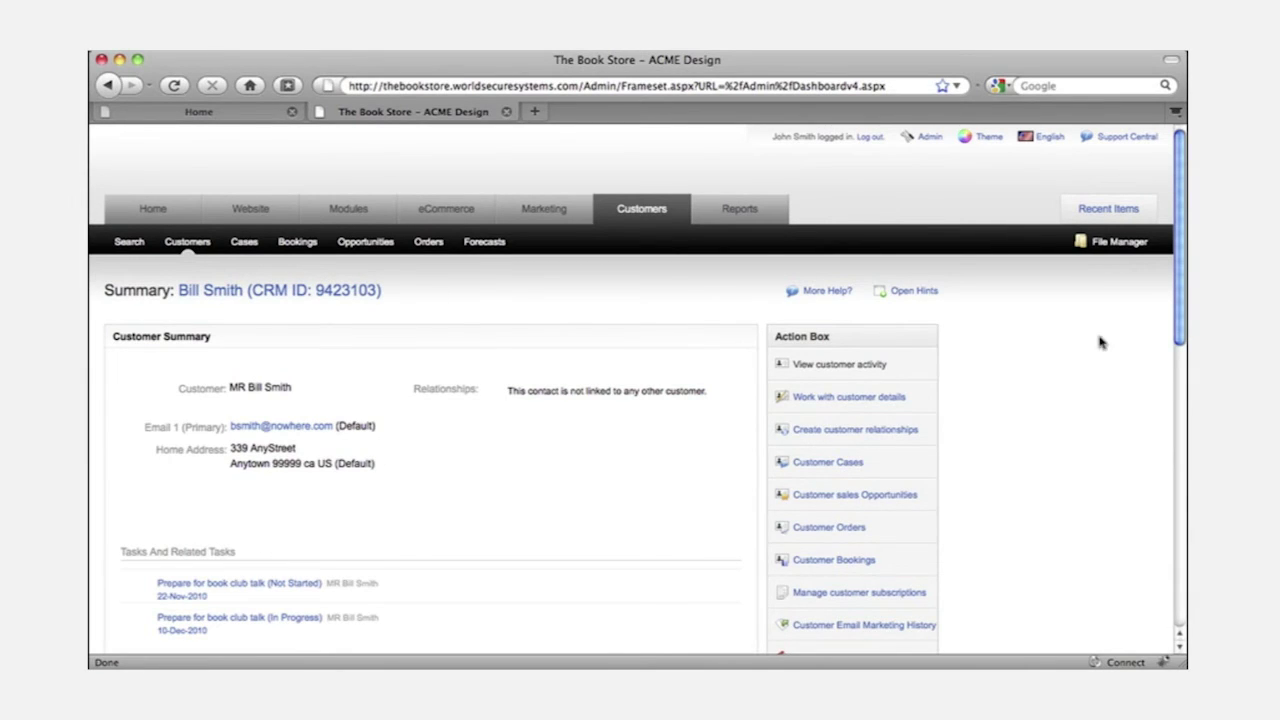
scroll(1100, 343, down, 10)
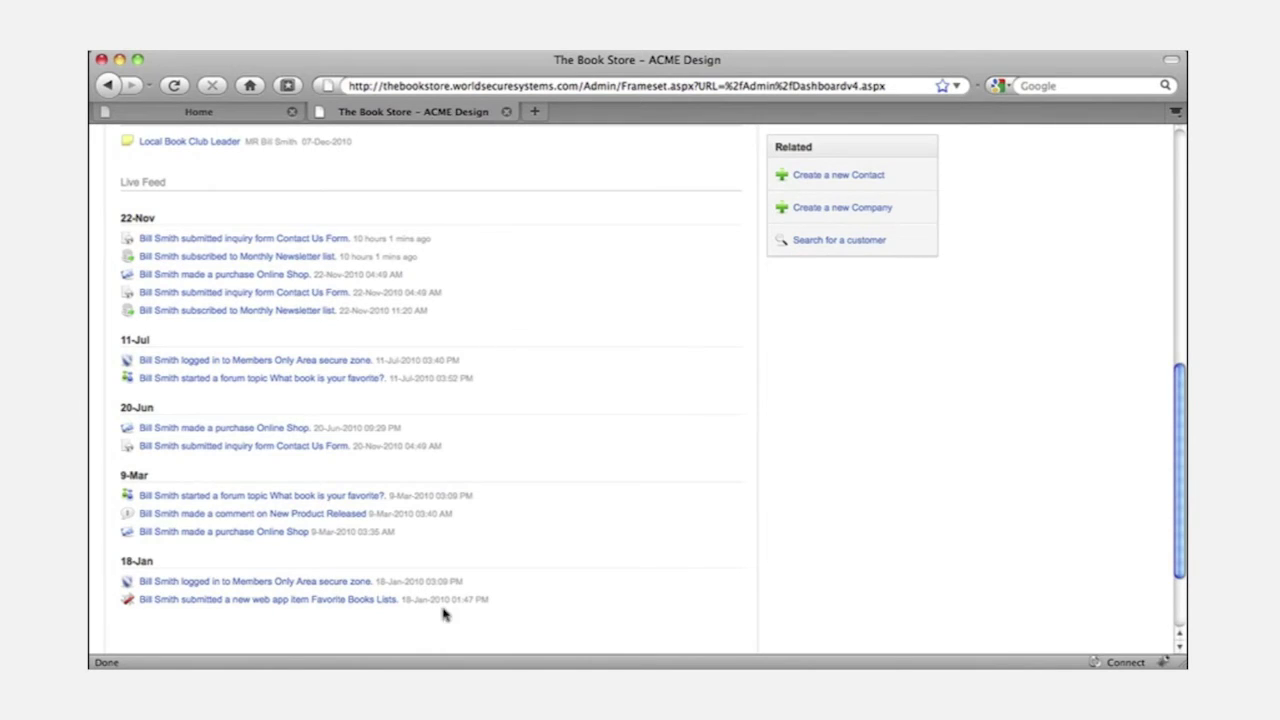
drag(1180, 484, 1184, 310)
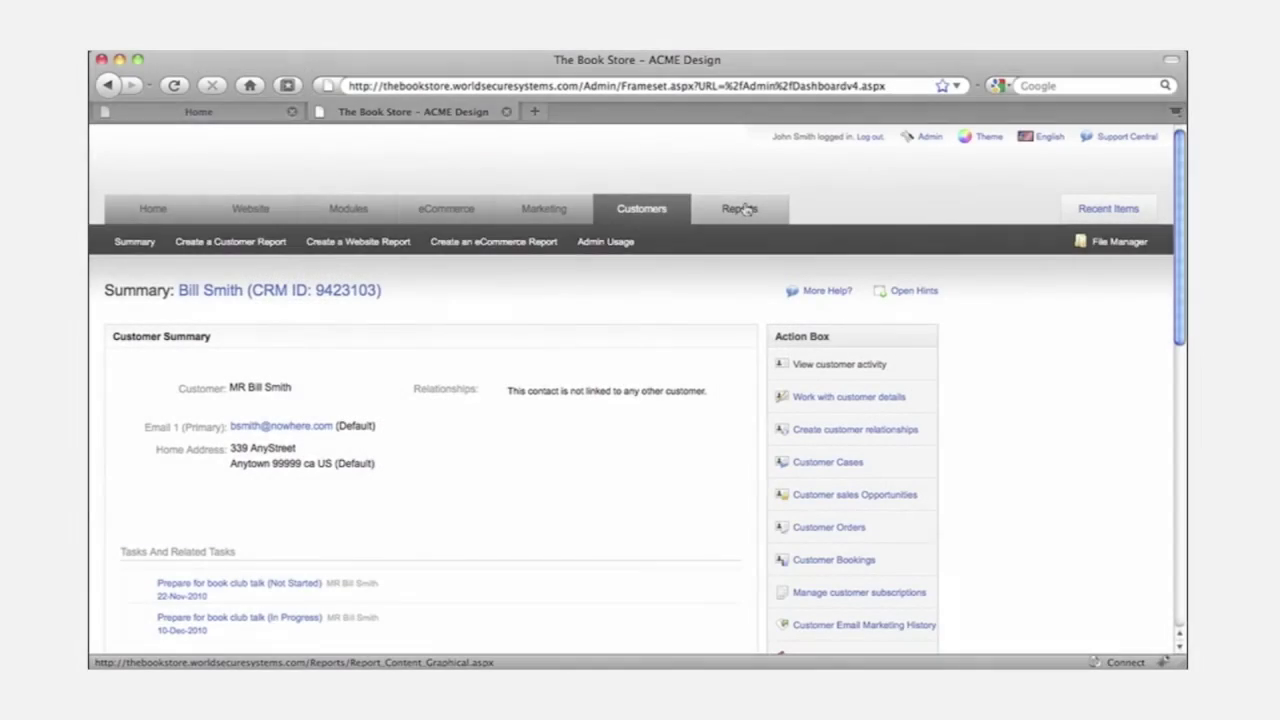
Show Reports: Summary with geo location, visits and page views for 20-Dec-2010 to 20-Jan-2011.
click(742, 209)
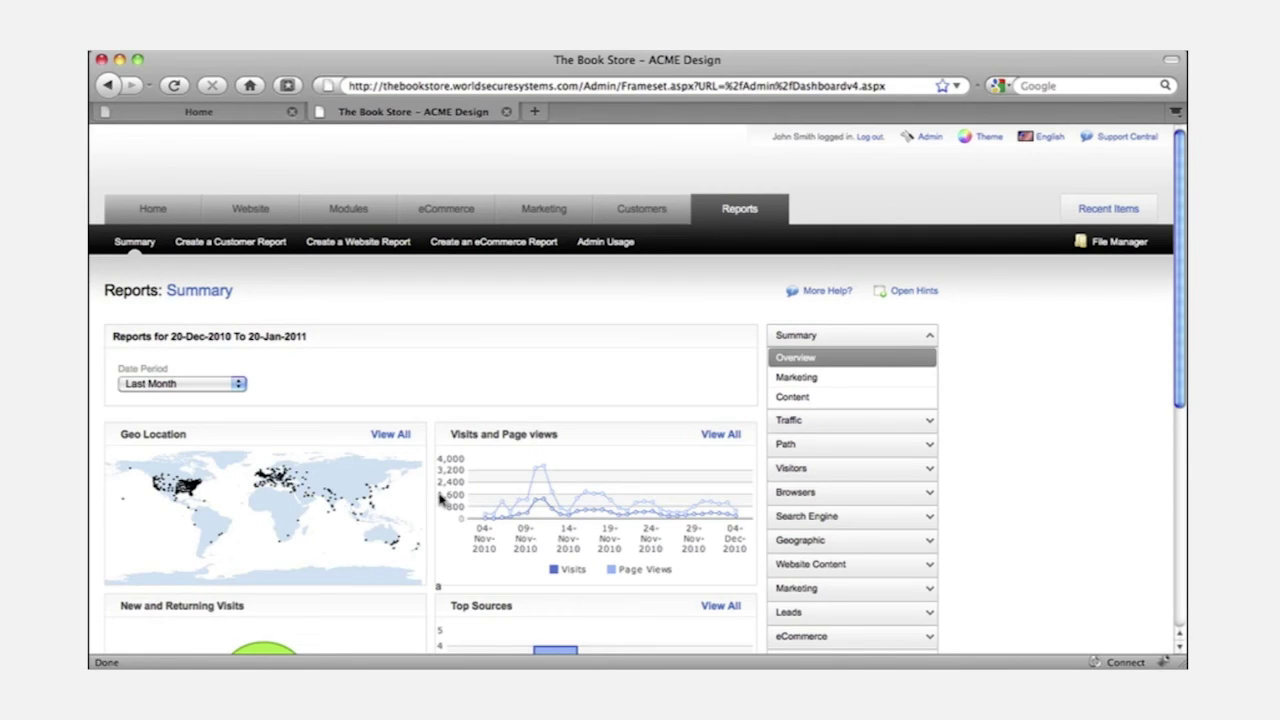
Start a new customer report of the Customers and Orders type.
click(232, 246)
click(820, 368)
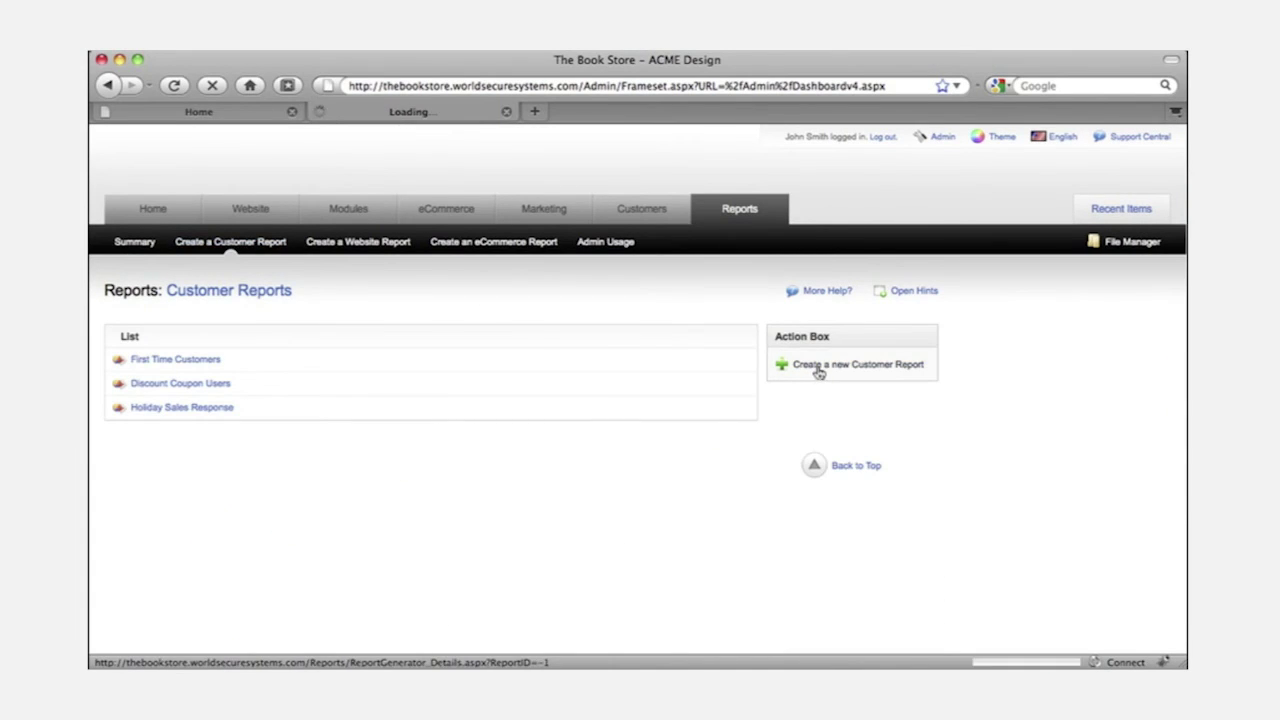
click(134, 478)
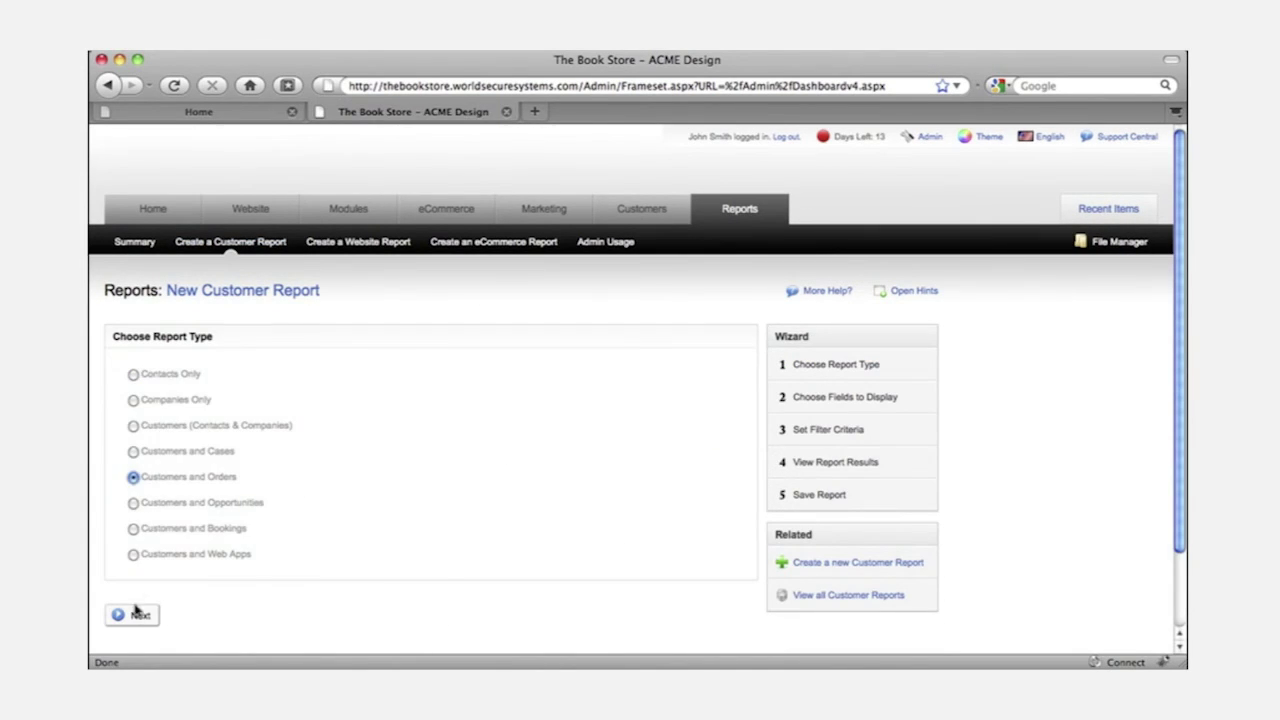
click(139, 617)
Filter the report on Total Price greater or equal 100 and generate it.
click(205, 368)
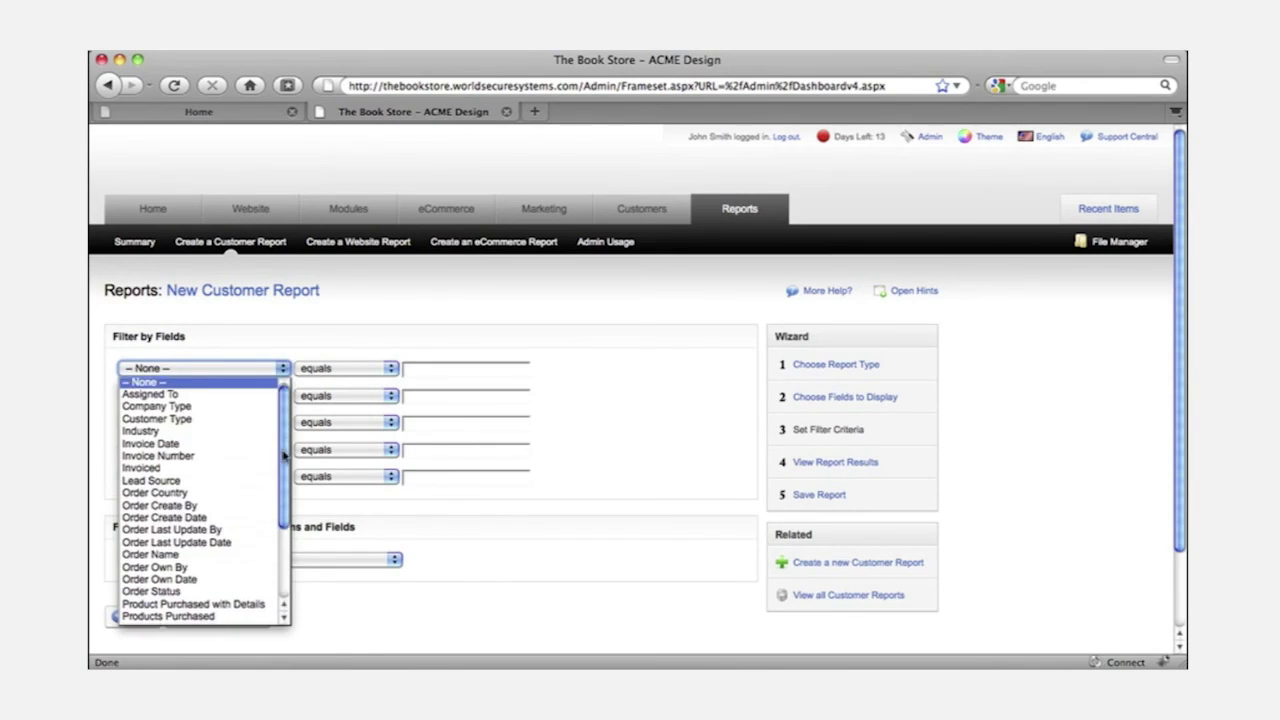
scroll(140, 610, down, 3)
click(145, 618)
click(390, 370)
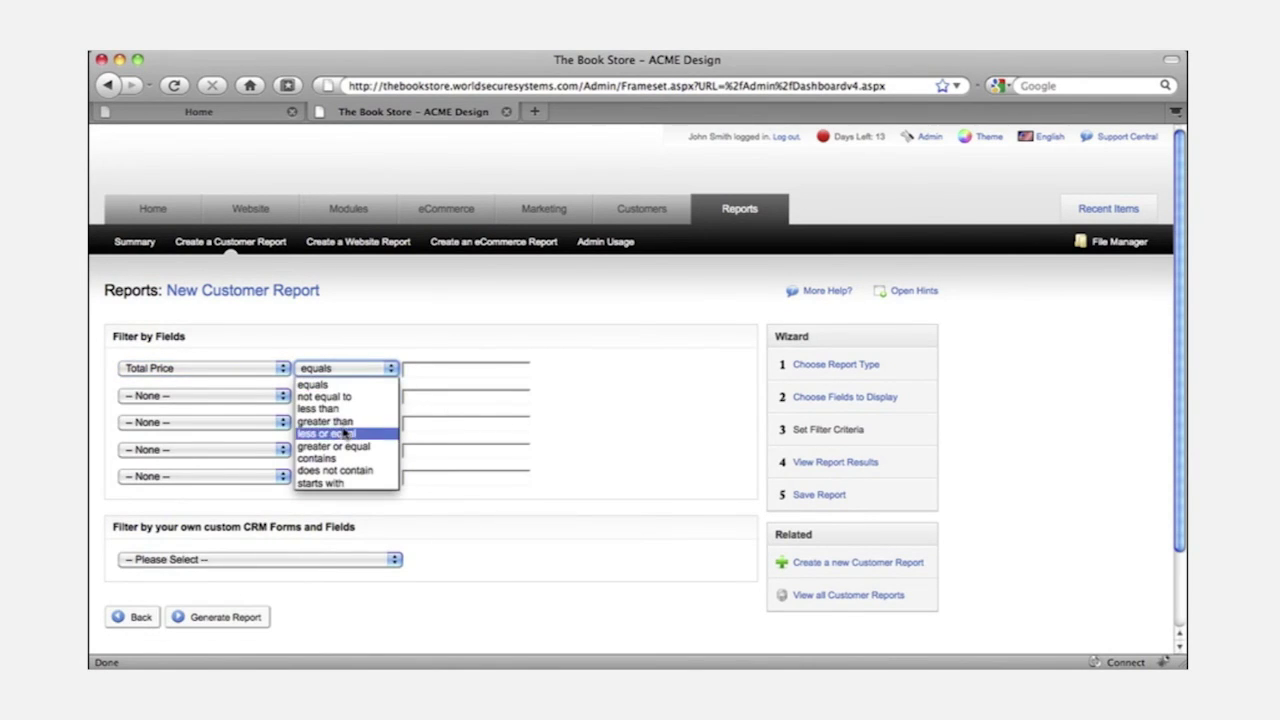
click(345, 437)
click(420, 370)
text(100)
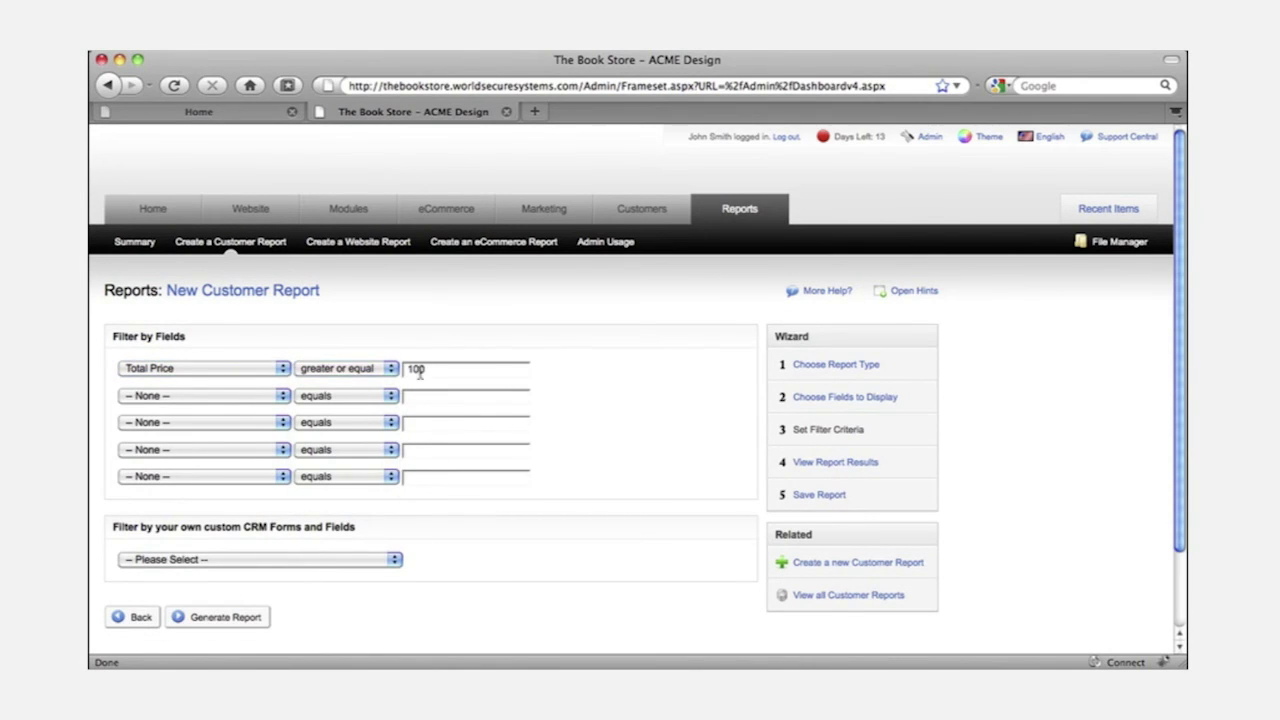
click(212, 618)
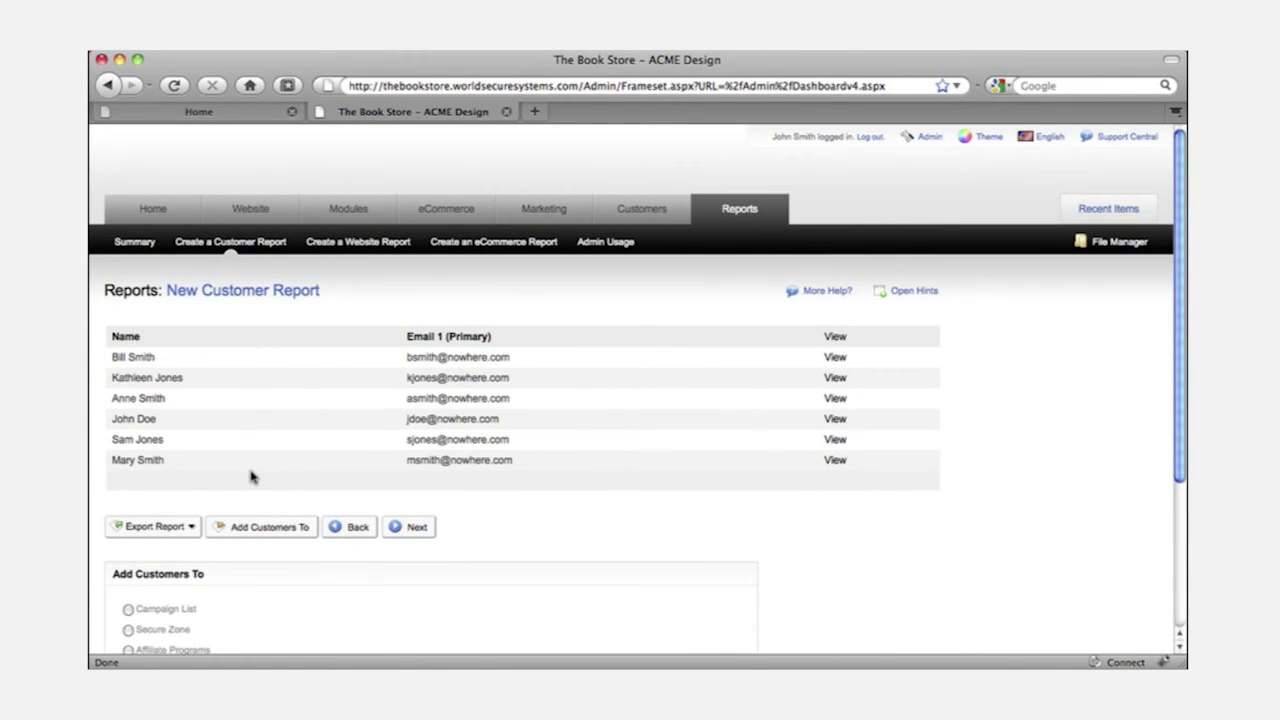
Add the six report customers to the Monthly Newsletter campaign list.
scroll(270, 480, down, 5)
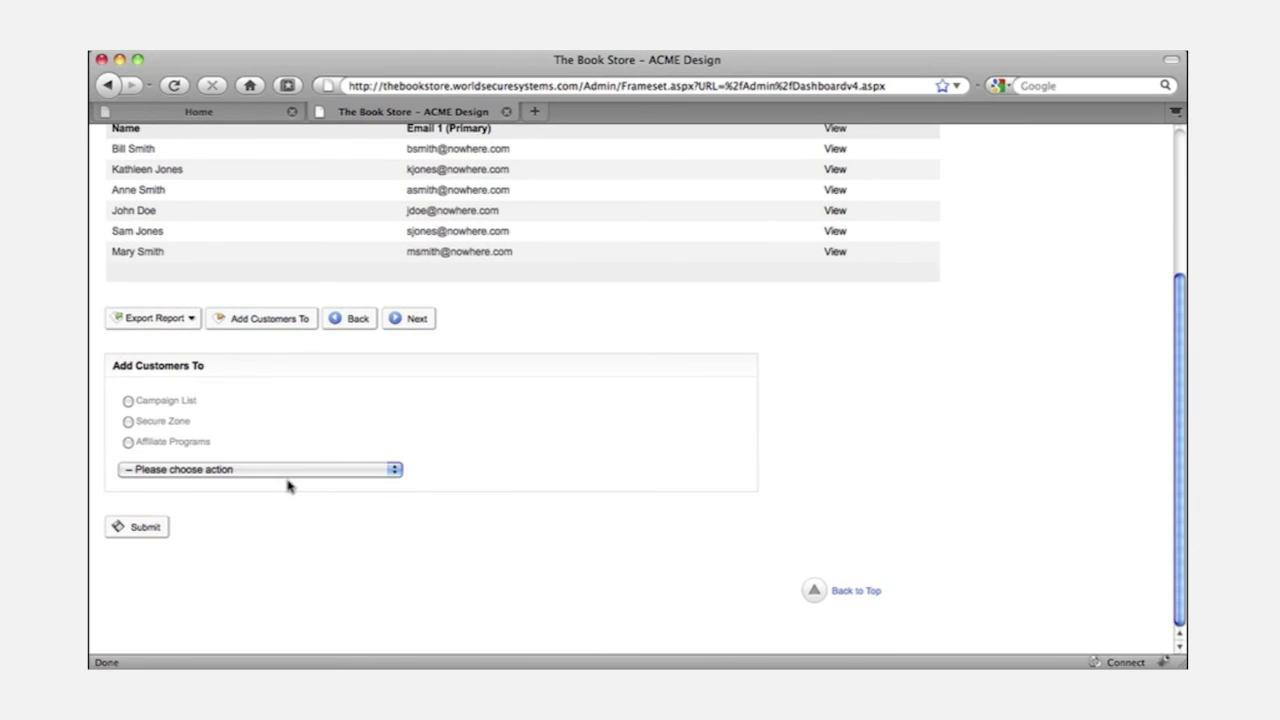
click(128, 401)
click(236, 475)
click(236, 485)
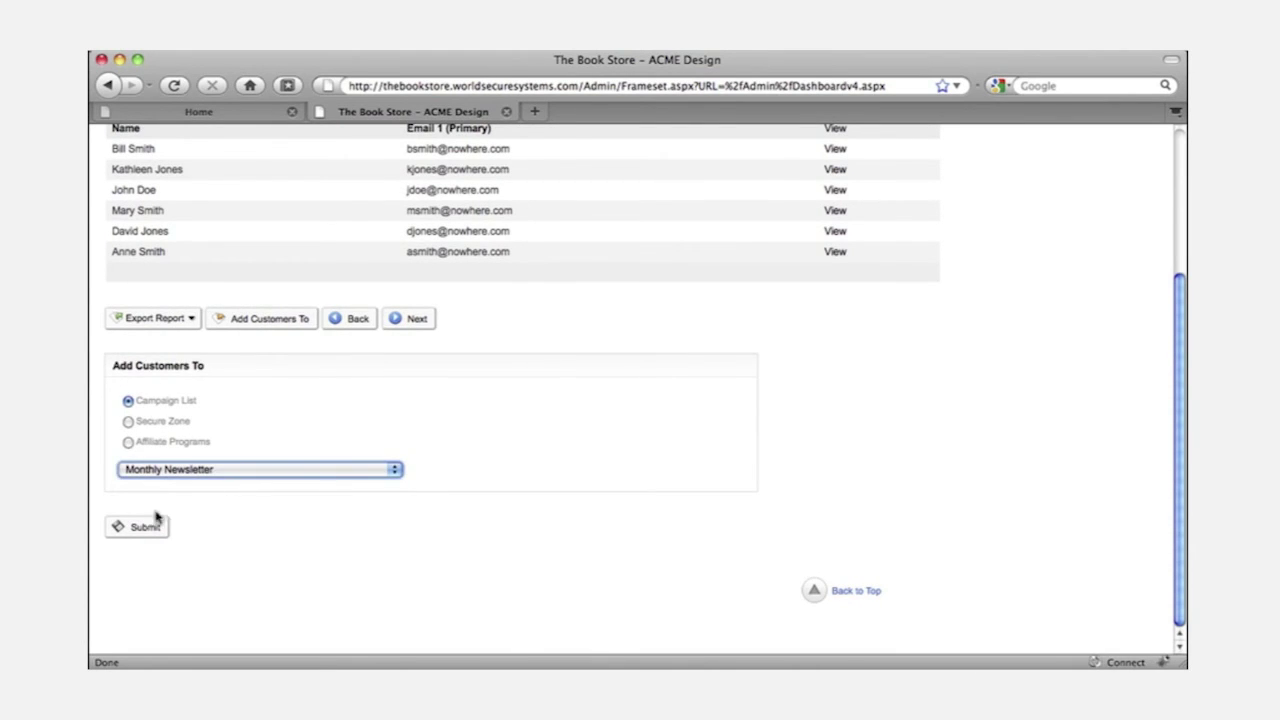
click(138, 530)
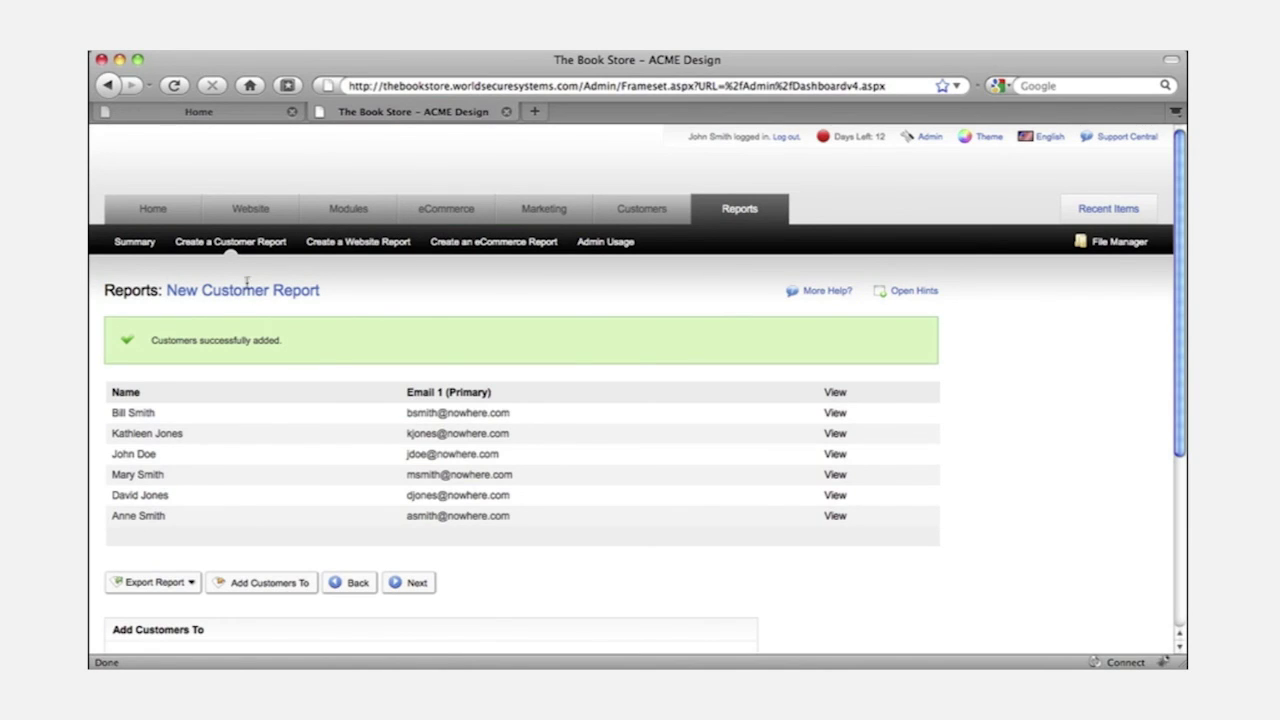
click(155, 214)
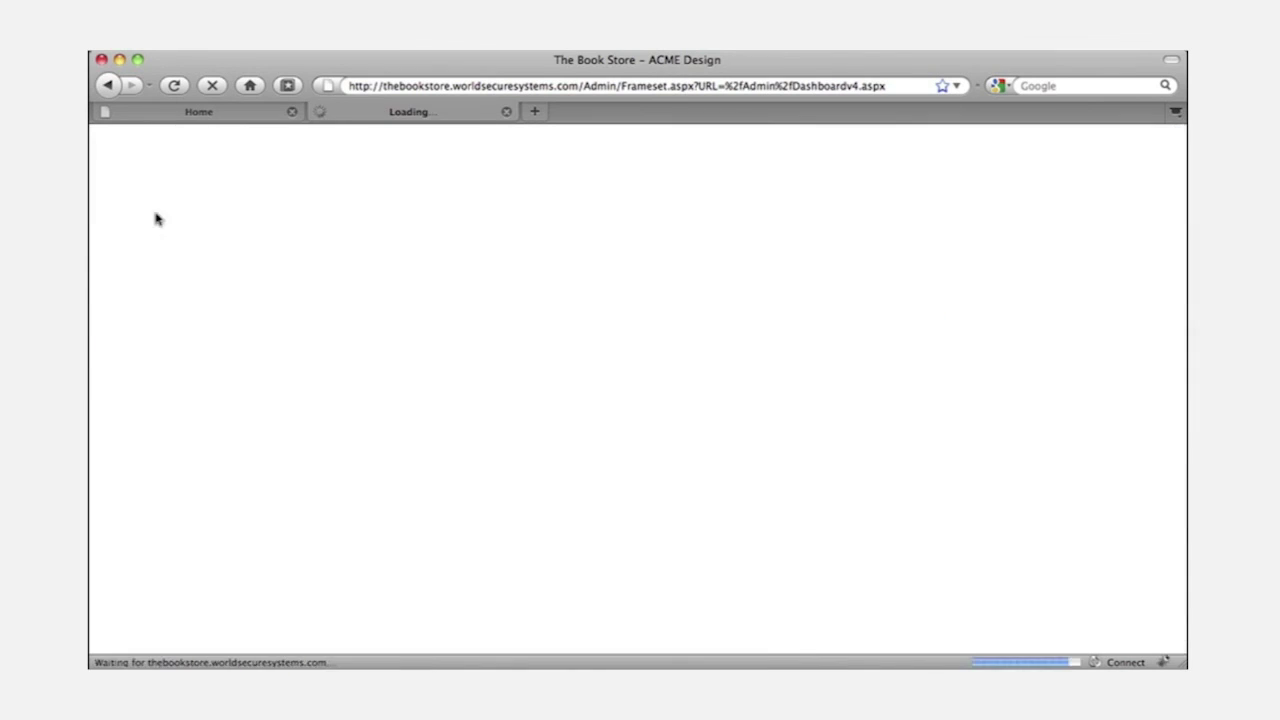